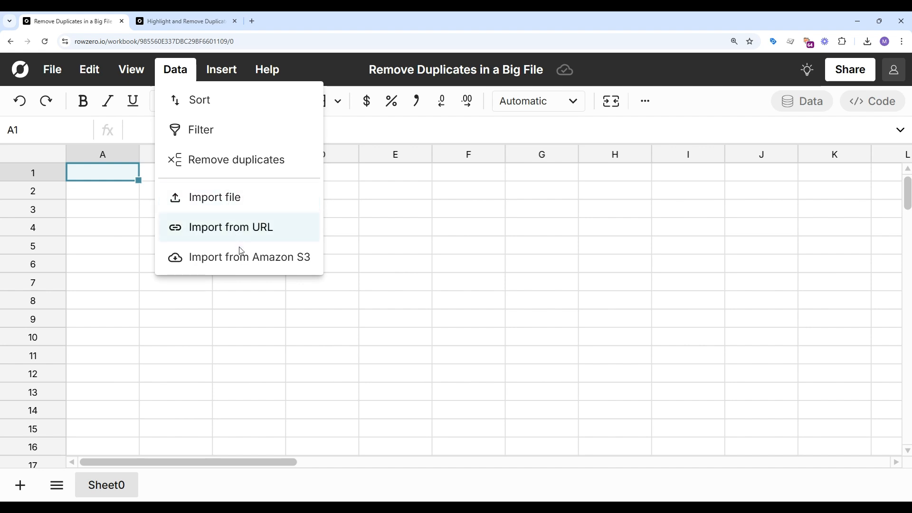
View the data connections available to the workbook.
left_click(817, 98)
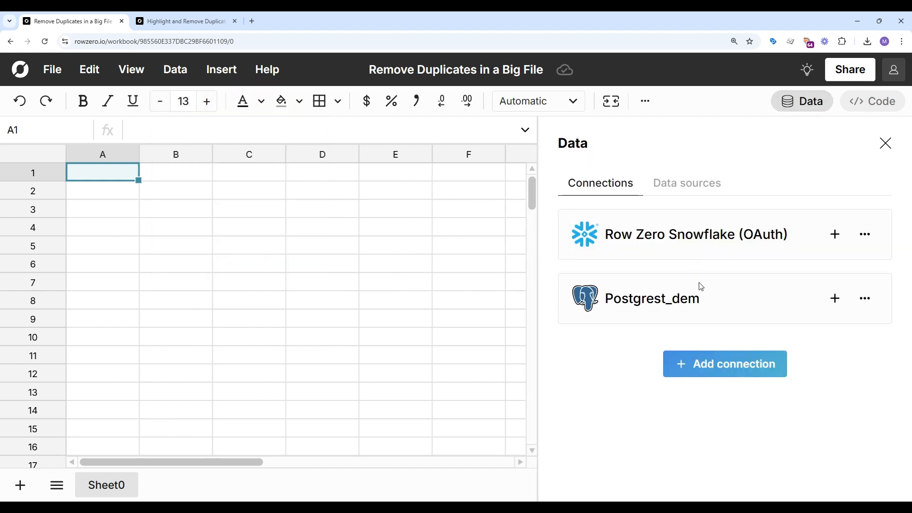
left_click(884, 144)
Import US_Flights_2018.csv.gz from the rowzero-public-datasets Amazon S3 bucket into the existing sheet at cell A1.
left_click(182, 71)
left_click(249, 261)
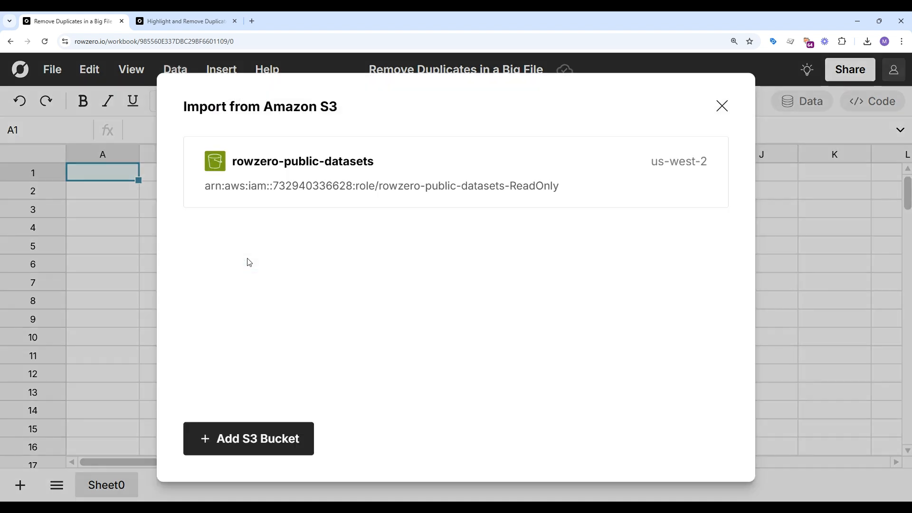
left_click(410, 166)
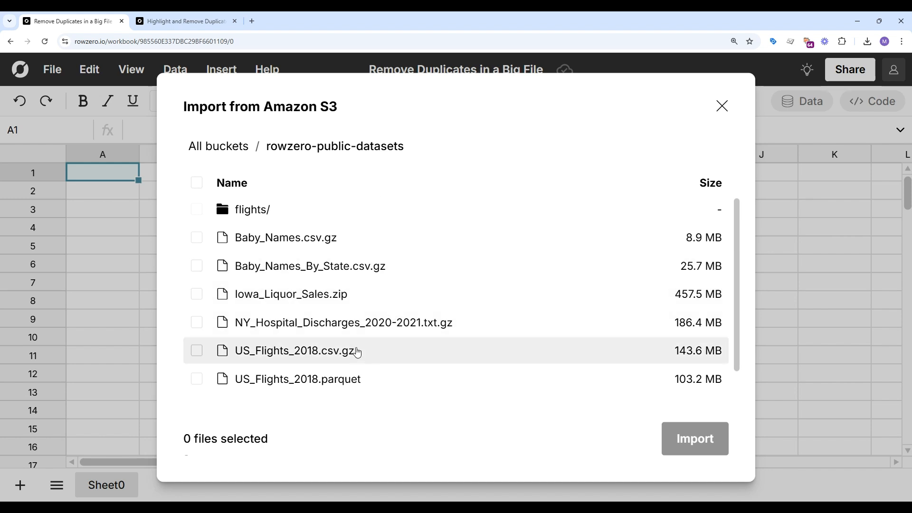
scroll(382, 343, "down", 1)
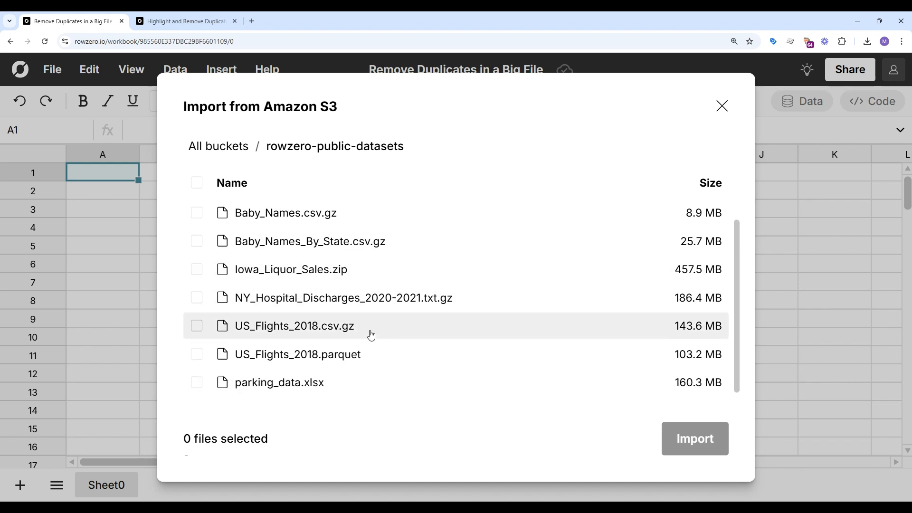
left_click(370, 332)
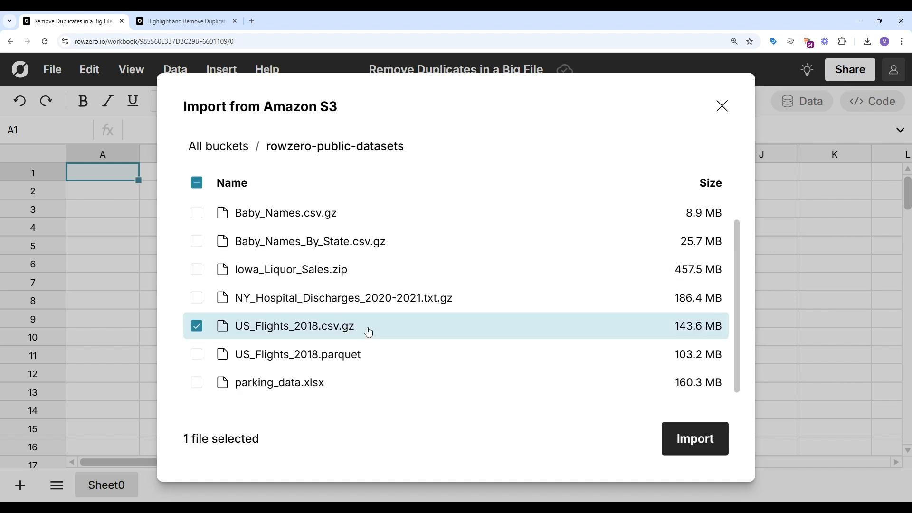
left_click(695, 439)
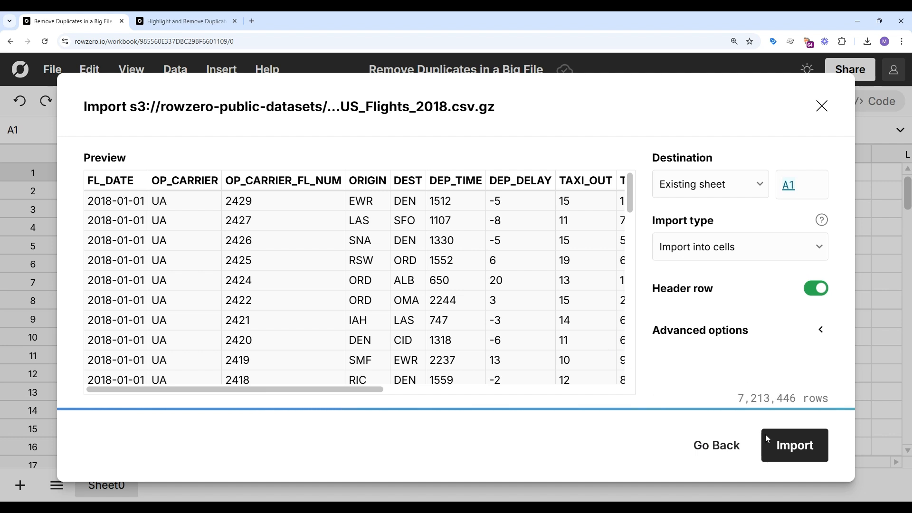
left_click(789, 446)
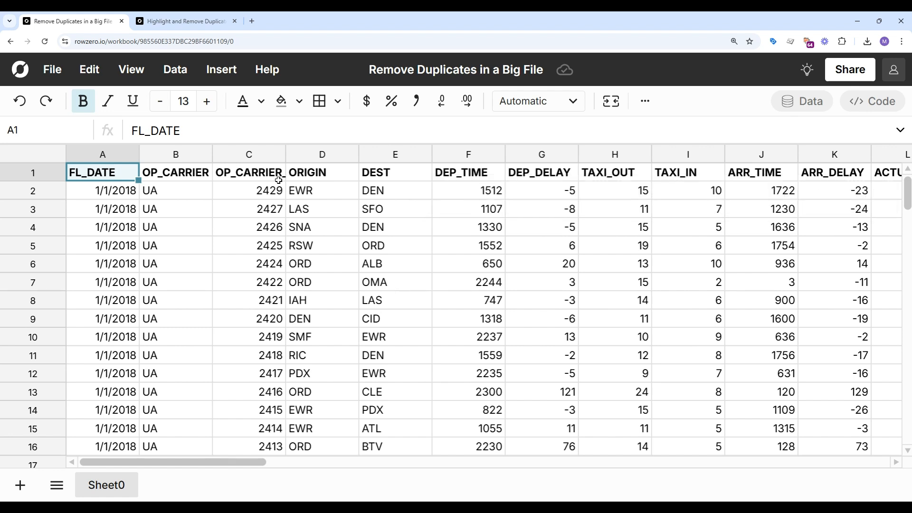
Check the OP_CARRIER column's count and remove duplicates from the whole dataset, analyzing only the ORIGIN and DEST columns.
left_click(148, 155)
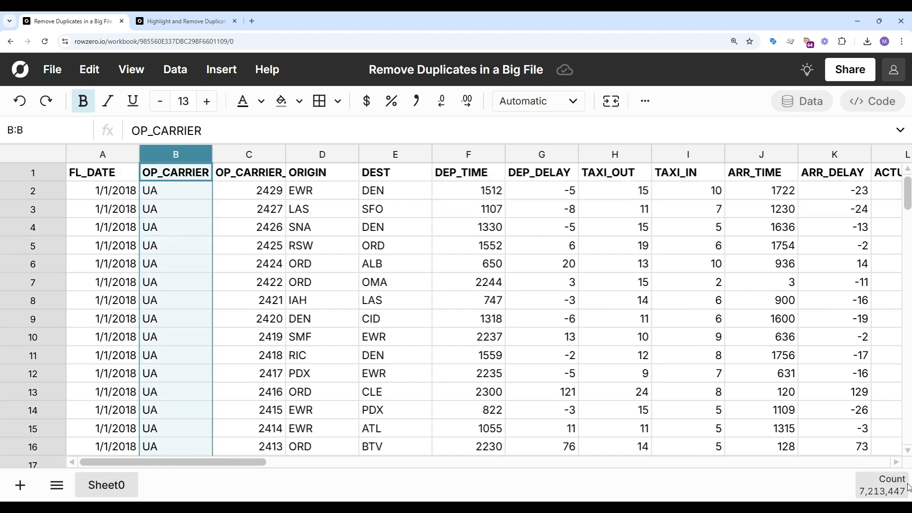
left_click(447, 335)
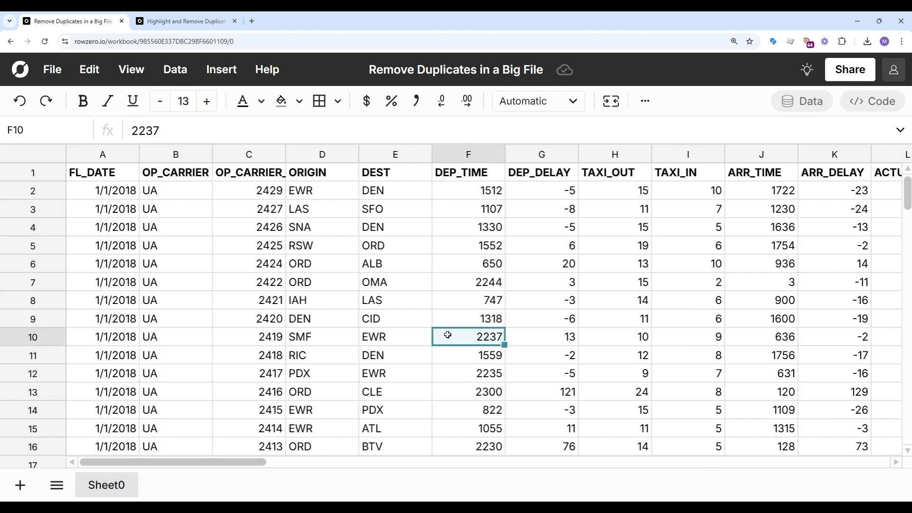
key("ctrl+a")
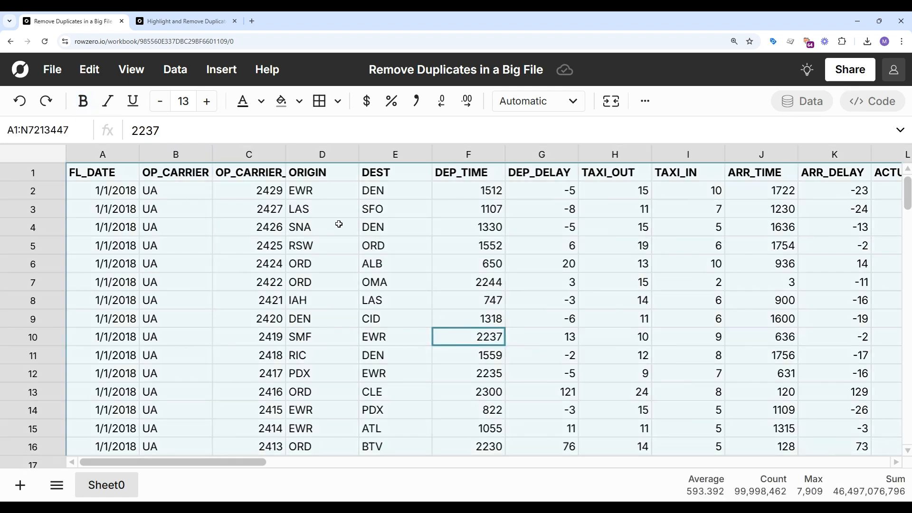
left_click(188, 71)
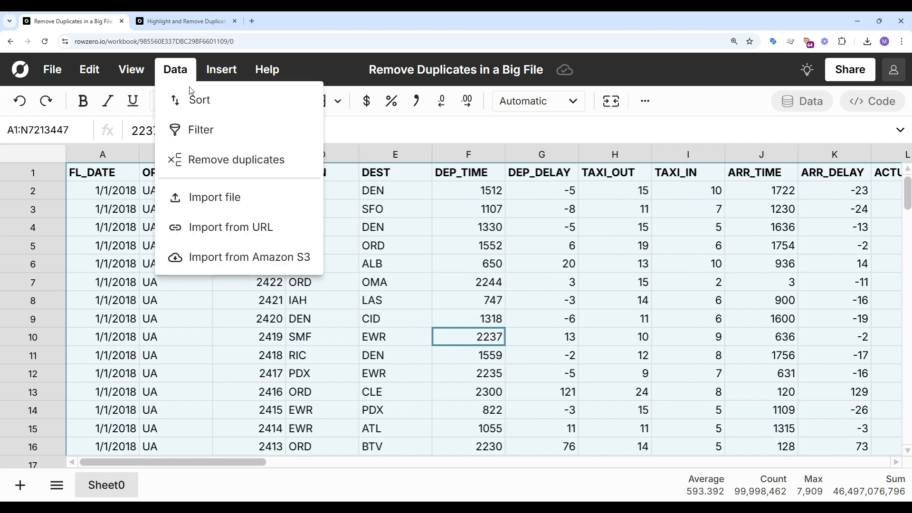
left_click(233, 158)
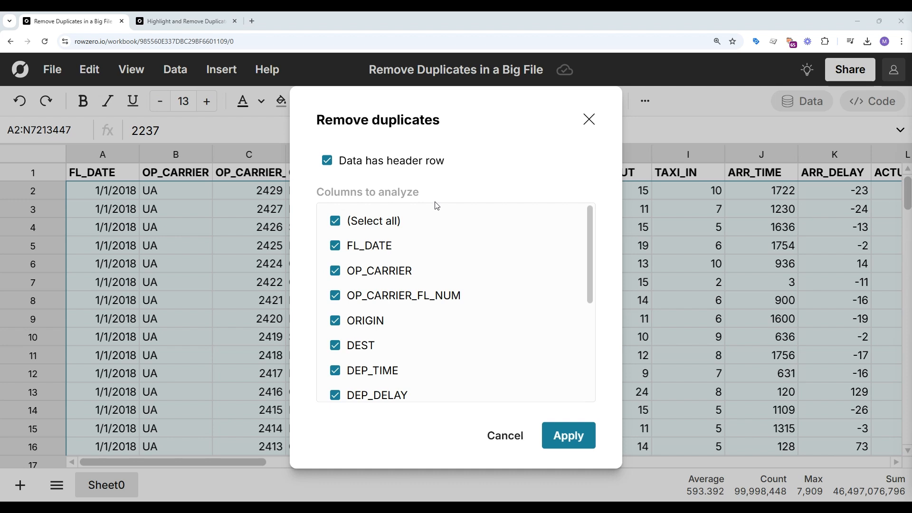
left_click(384, 222)
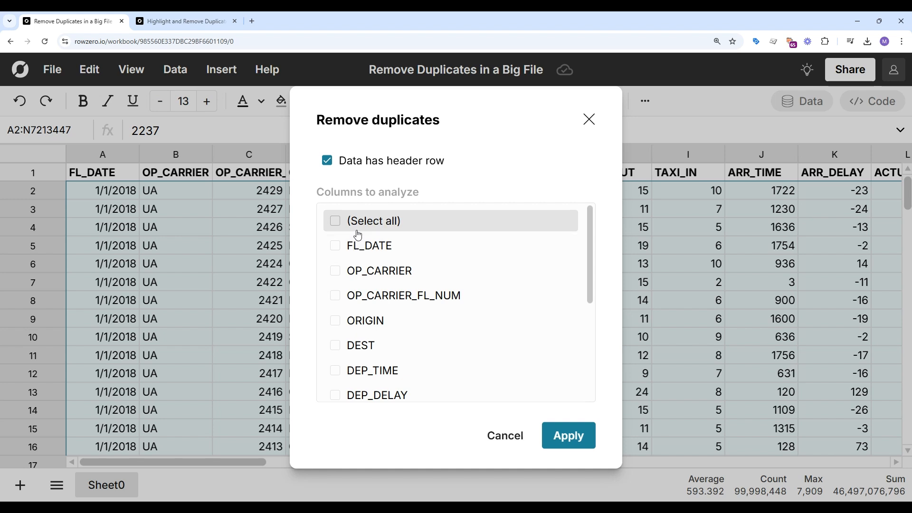
left_click(377, 320)
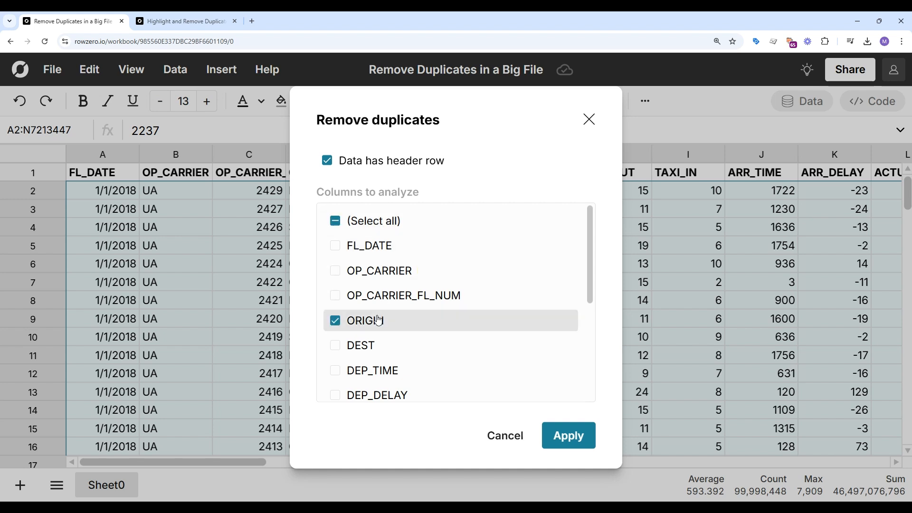
left_click(364, 350)
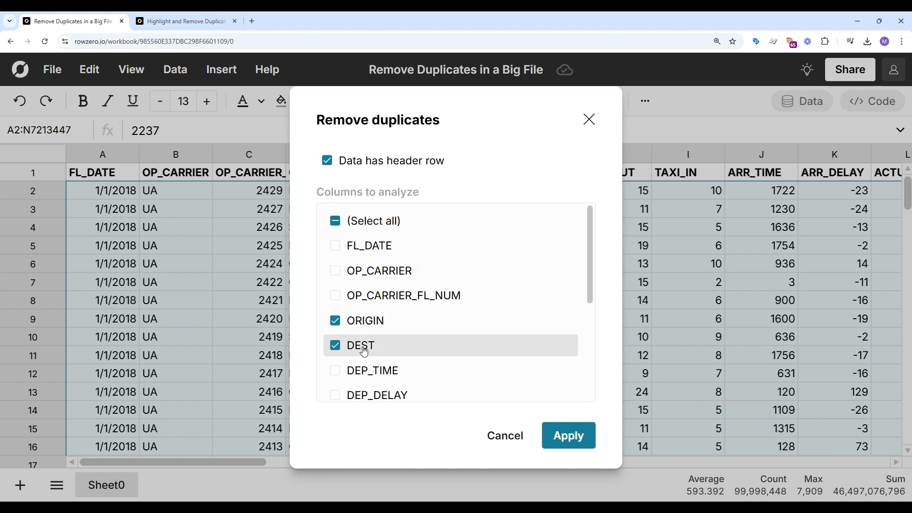
left_click(560, 438)
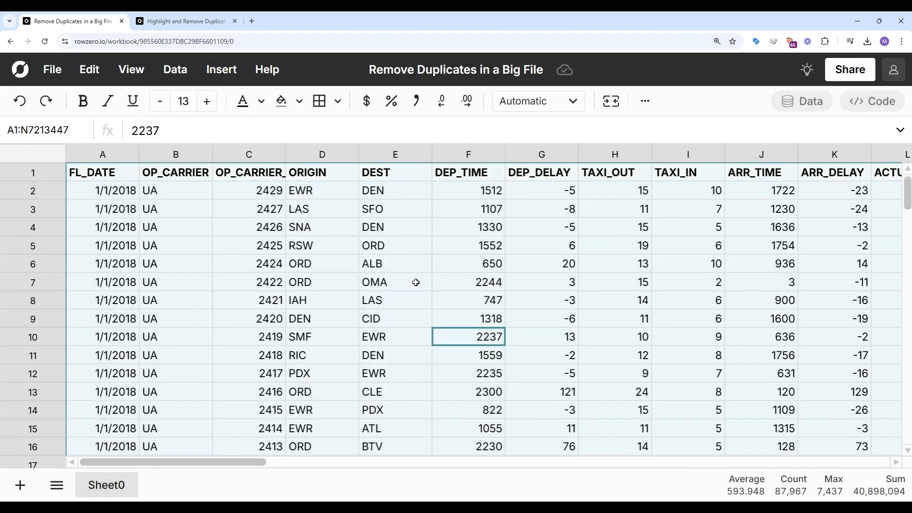
Check the ORIGIN column's count and remove duplicates from the remaining data, analyzing only the ORIGIN column.
left_click(312, 155)
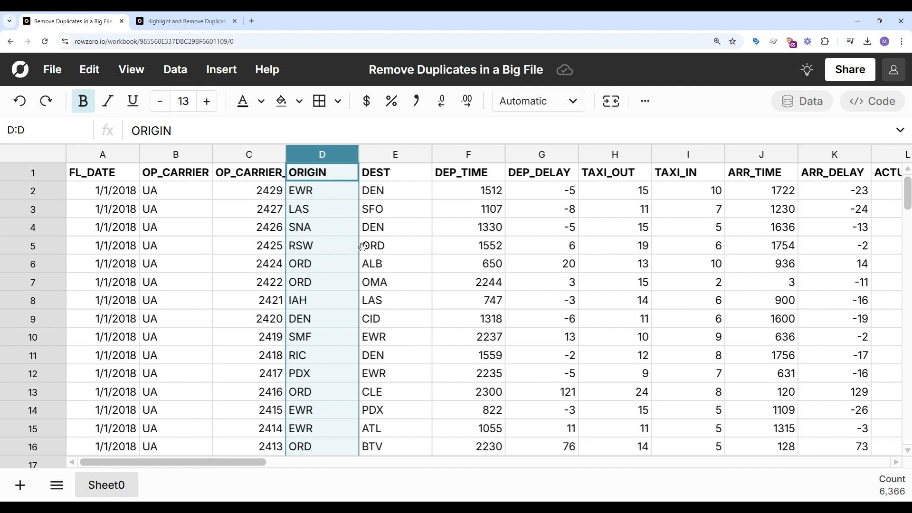
left_click(339, 245)
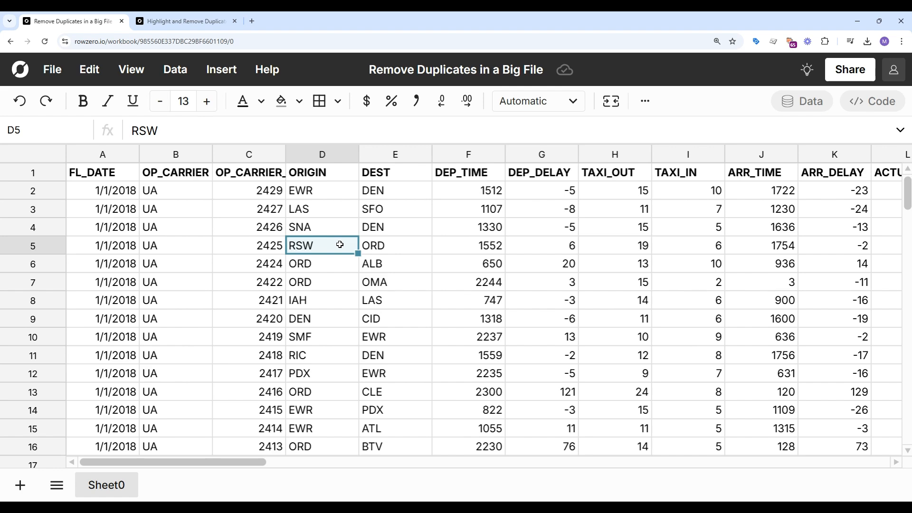
key("ctrl+a")
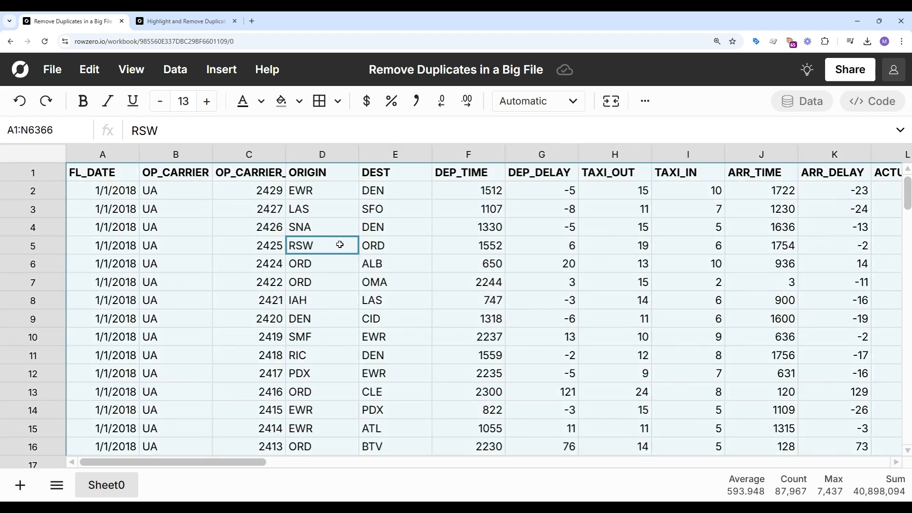
left_click(179, 76)
left_click(215, 160)
left_click(354, 221)
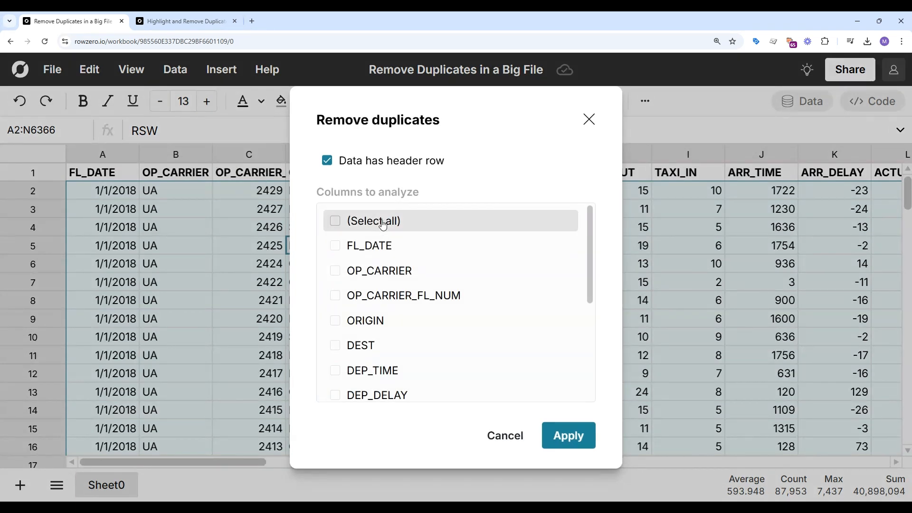
left_click(375, 320)
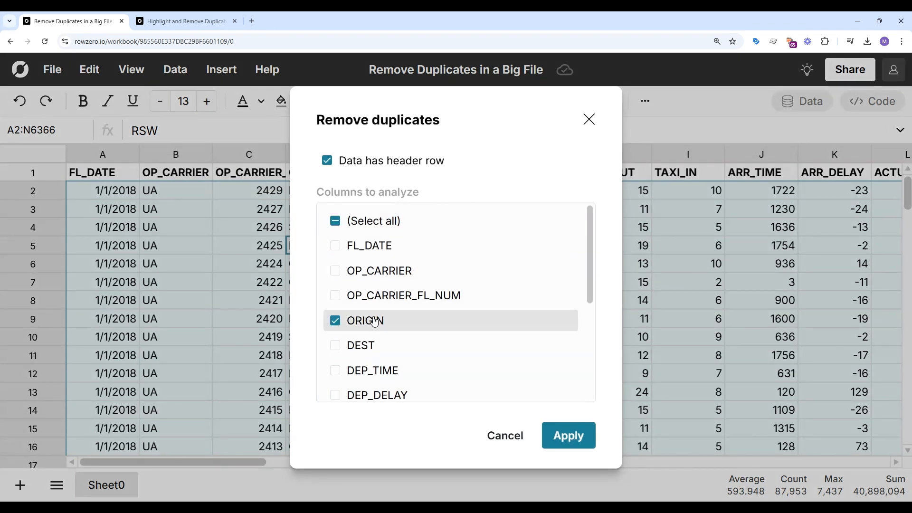
left_click(569, 432)
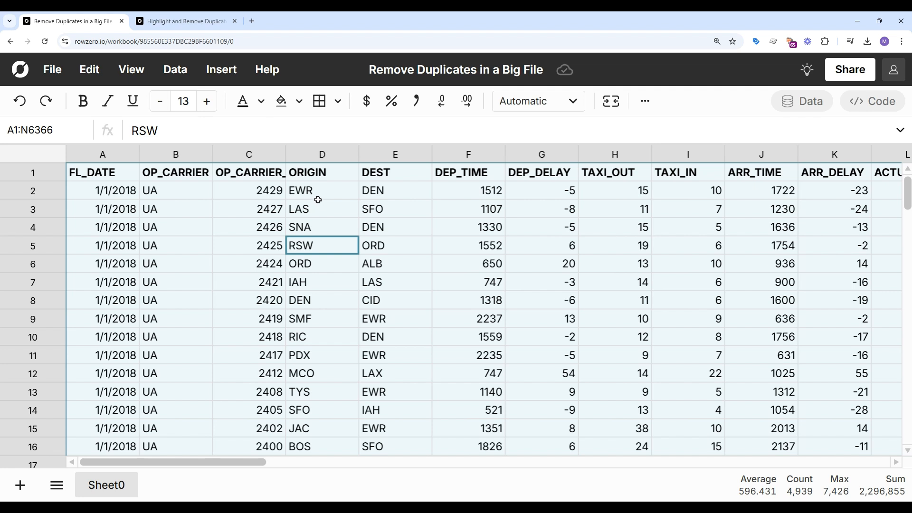
Undo both duplicate removals, checking the ORIGIN column's count before and after.
left_click(315, 159)
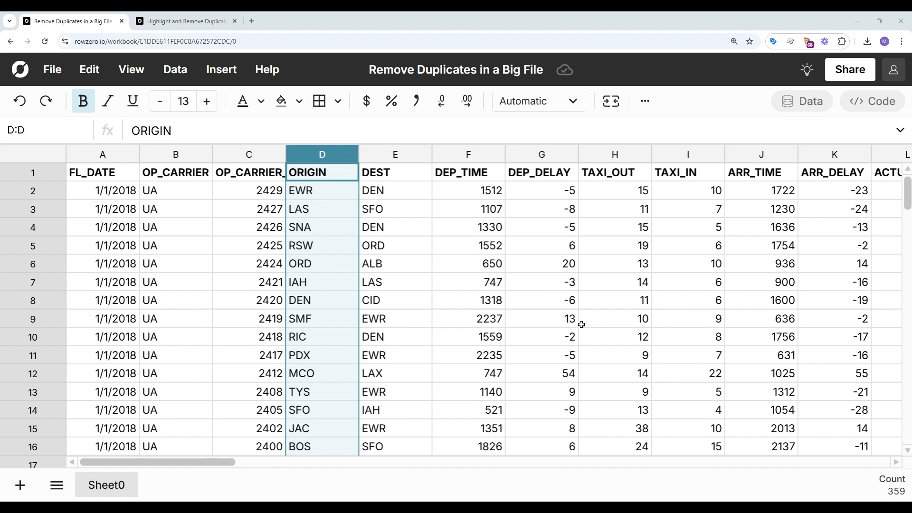
left_click(450, 250)
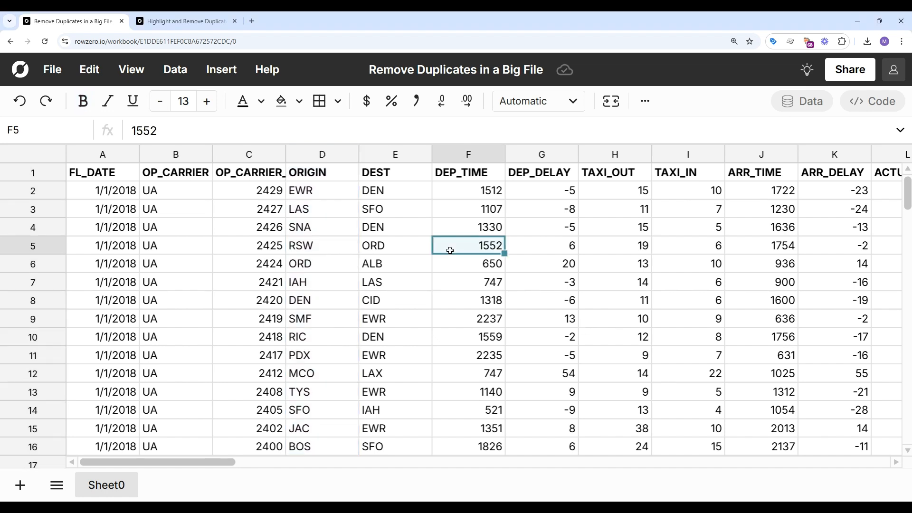
key("ctrl+z")
key("ctrl+z")
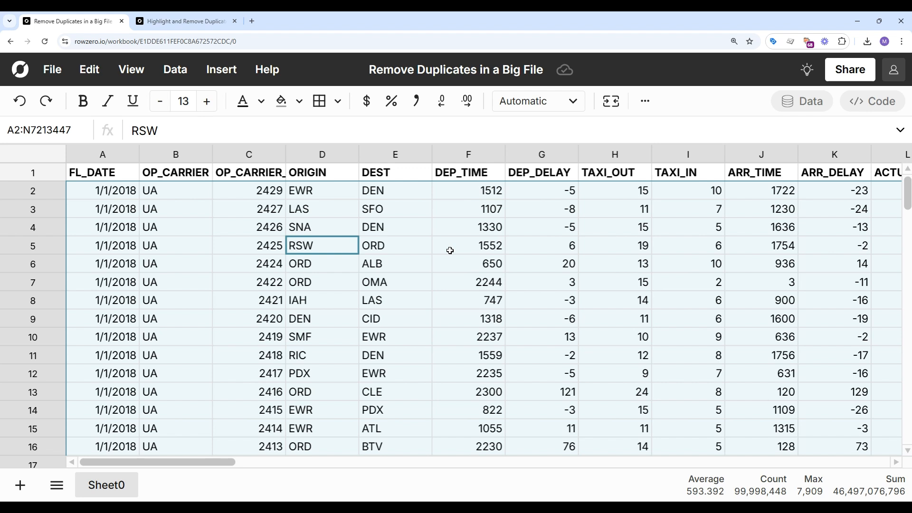
left_click(302, 208)
left_click(304, 155)
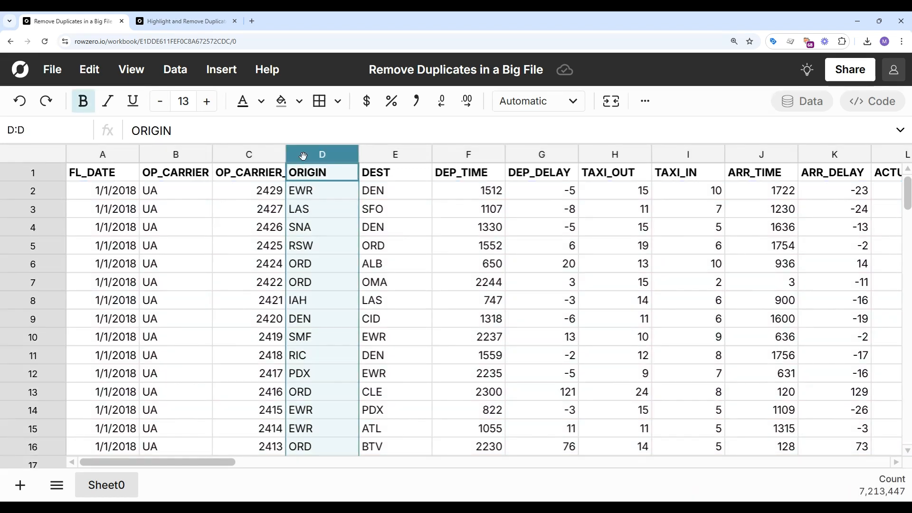
Insert a pivot table of the whole flight dataset on a new sheet, with ORIGIN and DEST as its row fields.
left_click(277, 250)
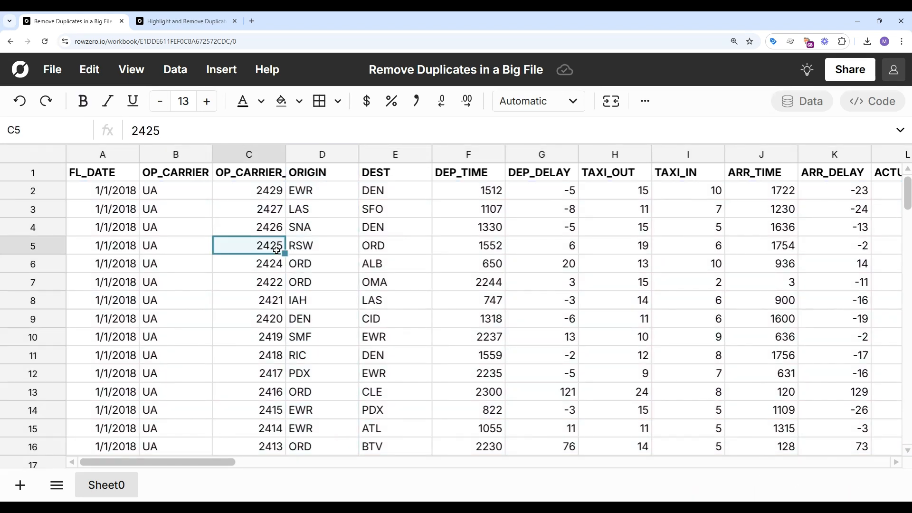
key("ctrl+a")
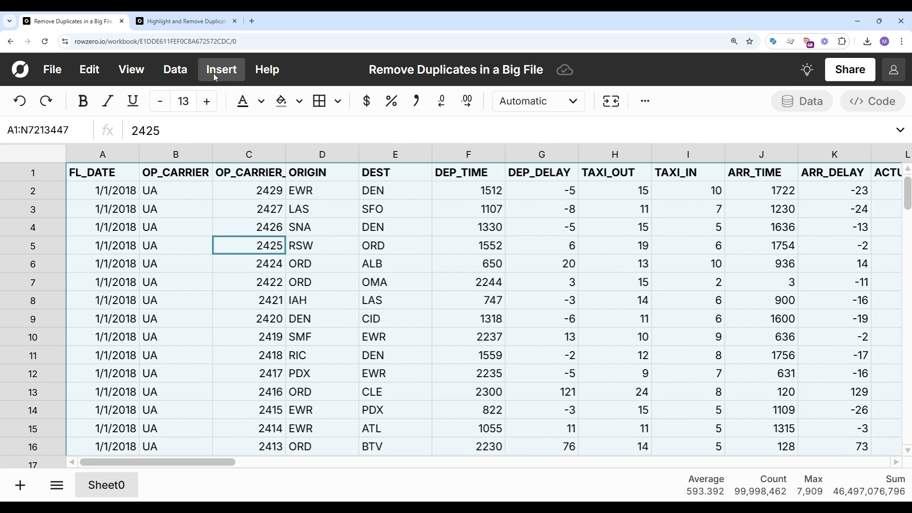
left_click(215, 75)
left_click(249, 129)
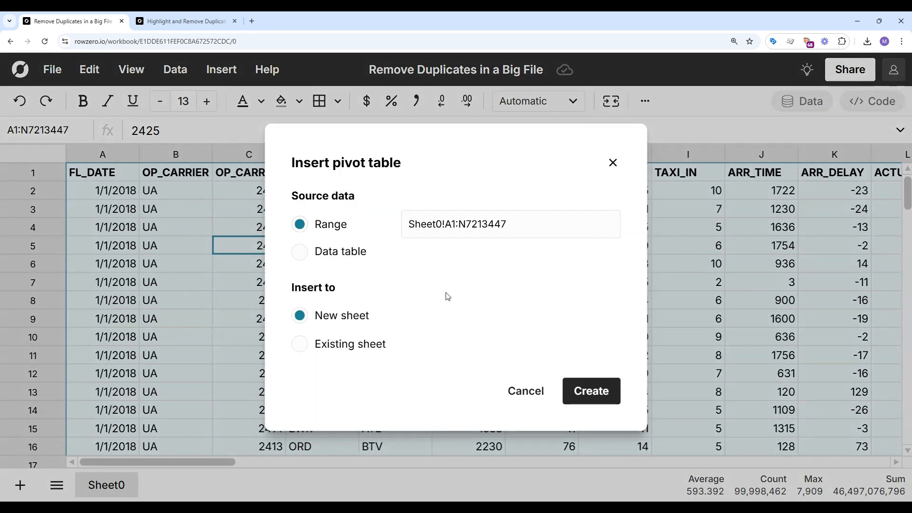
left_click(580, 390)
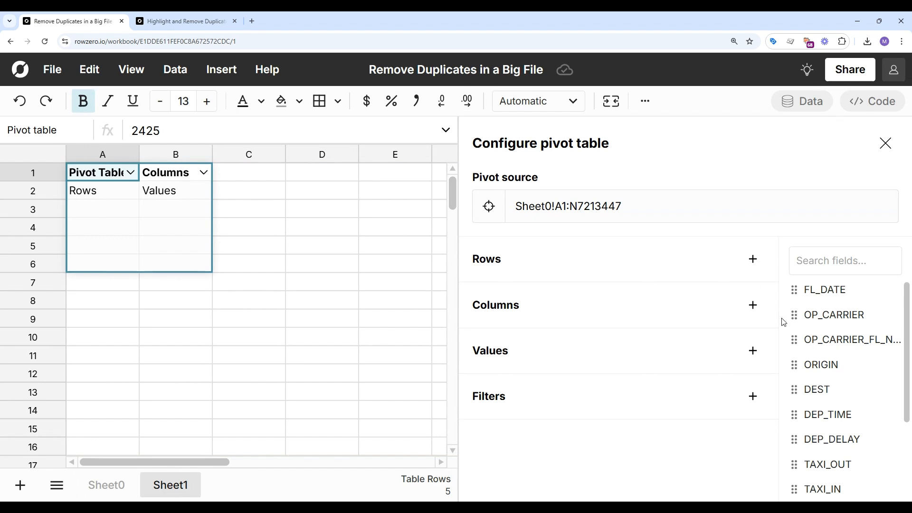
left_click_drag(831, 365, 621, 273)
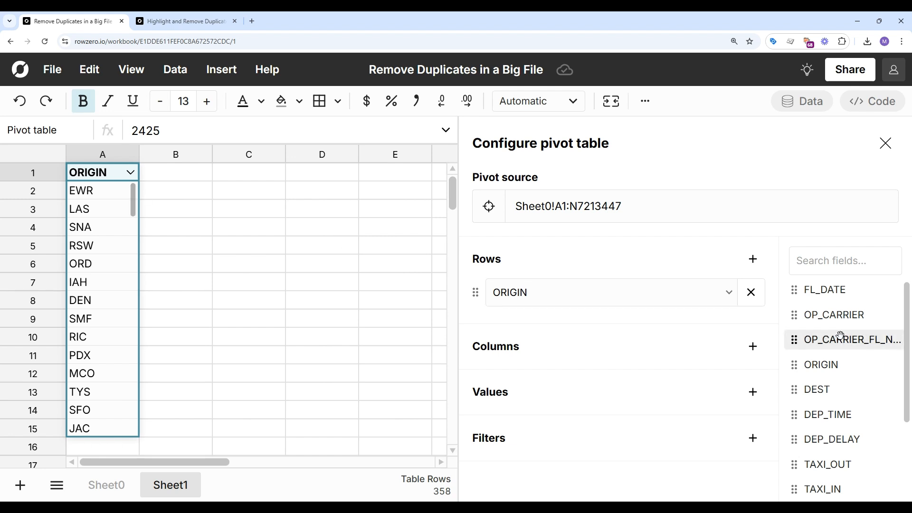
left_click_drag(830, 396, 675, 330)
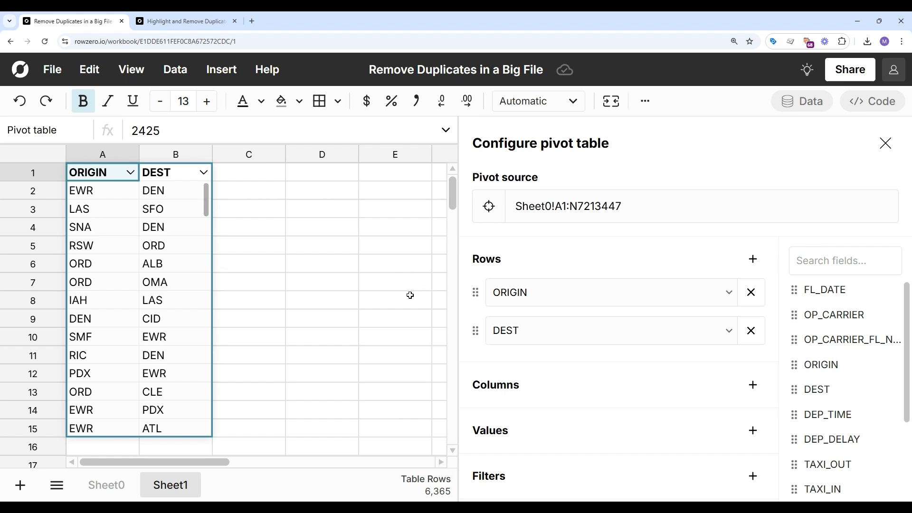
Enter a UNIQUE formula in cell D1 beside the pivot table, using the whole ORIGIN column of Sheet0 (Sheet0!D:D) as its range.
left_click(304, 175)
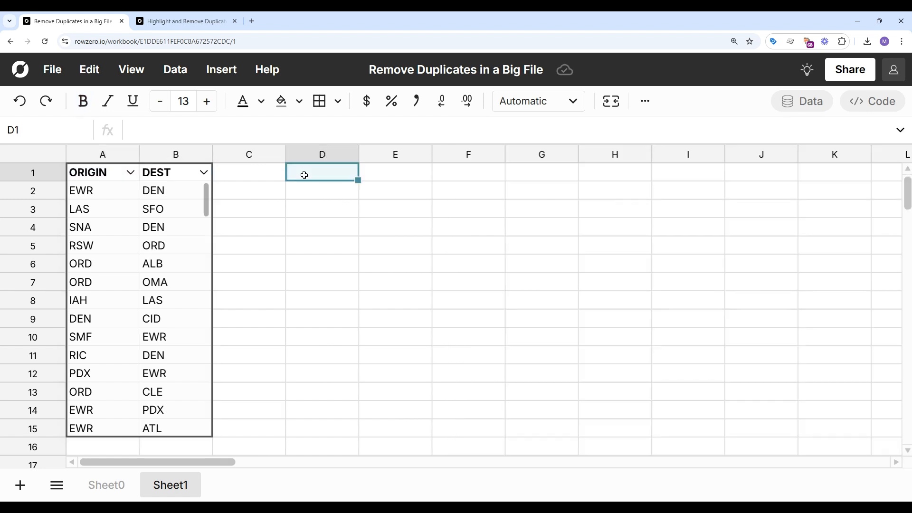
type("=uni")
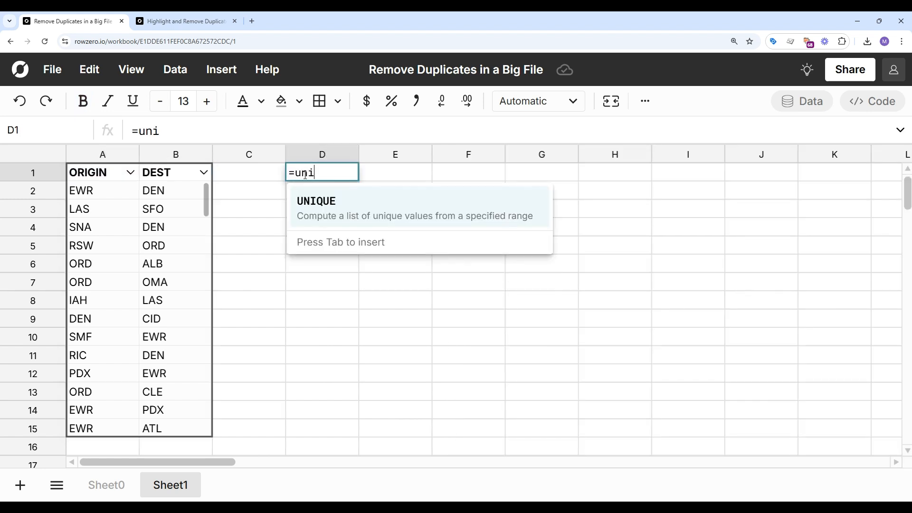
key("Tab")
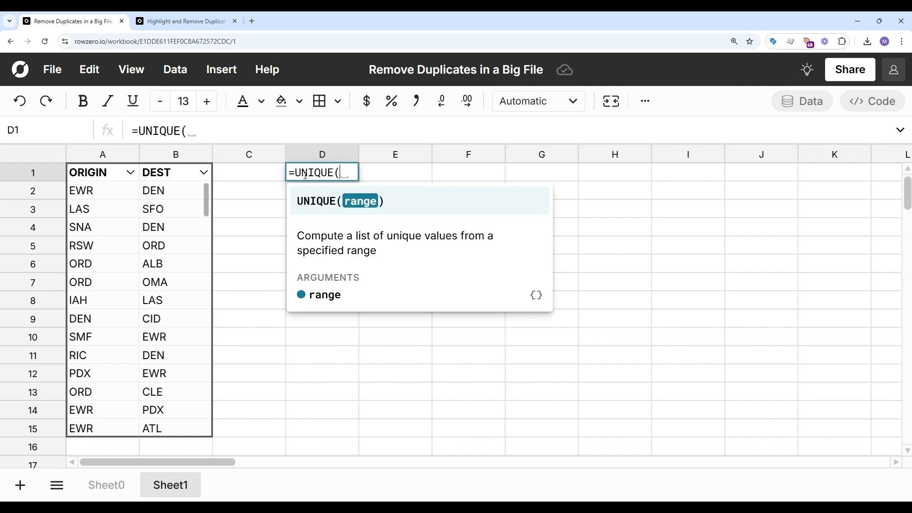
left_click(107, 484)
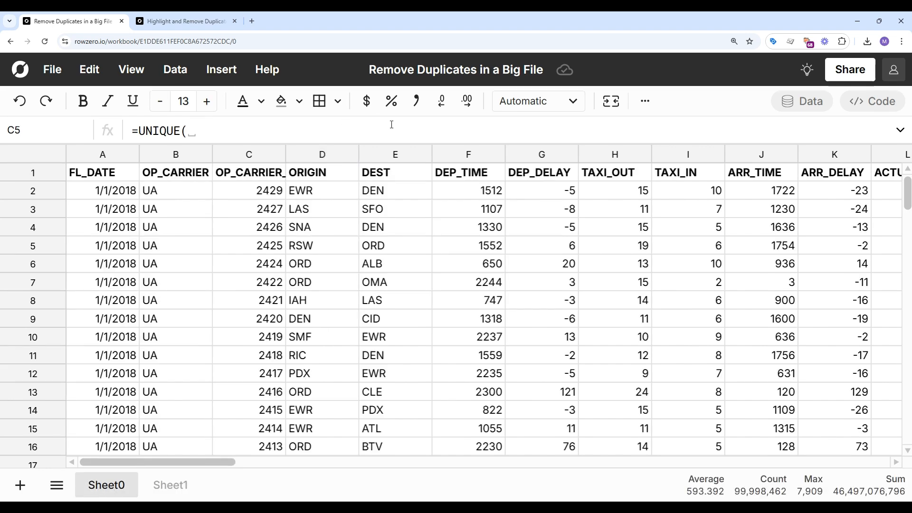
left_click(318, 156)
key("Return")
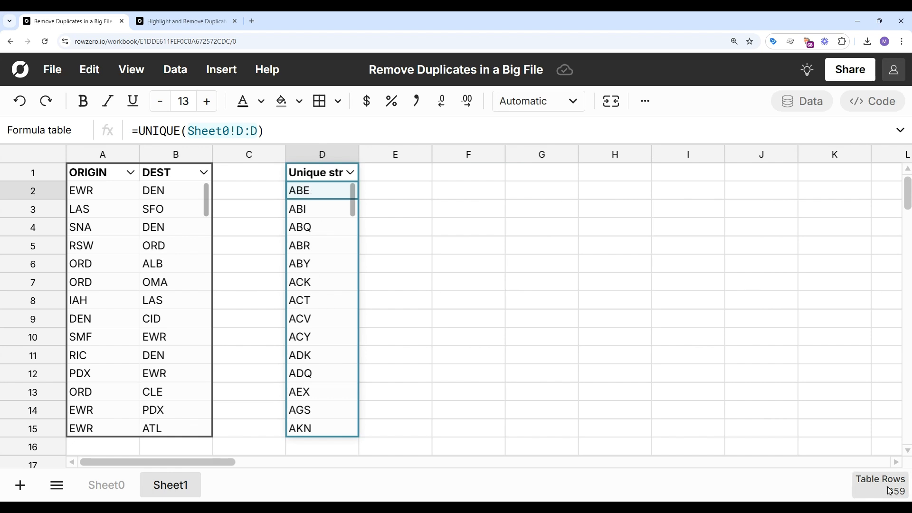
Change the UNIQUE formula in D1 to =COUNTUNIQUE(Sheet0!D:D).
left_click(341, 173)
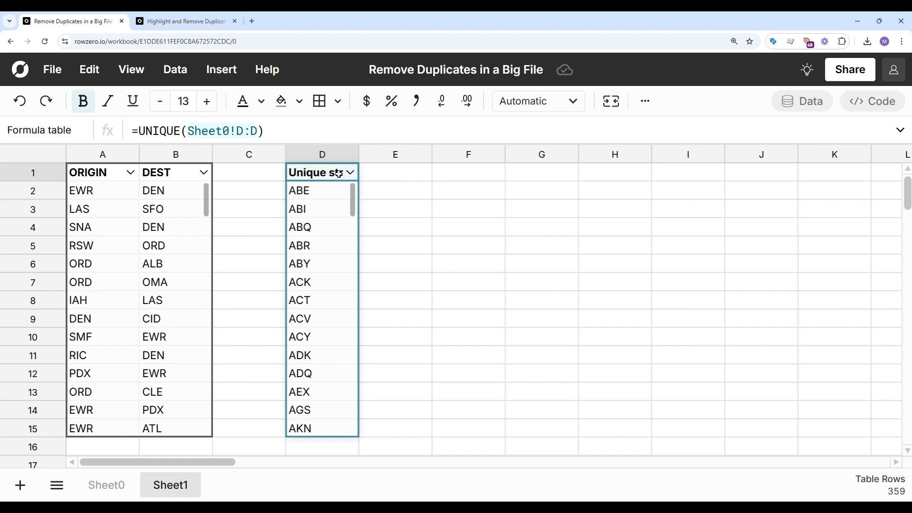
left_click(138, 128)
type("COUN")
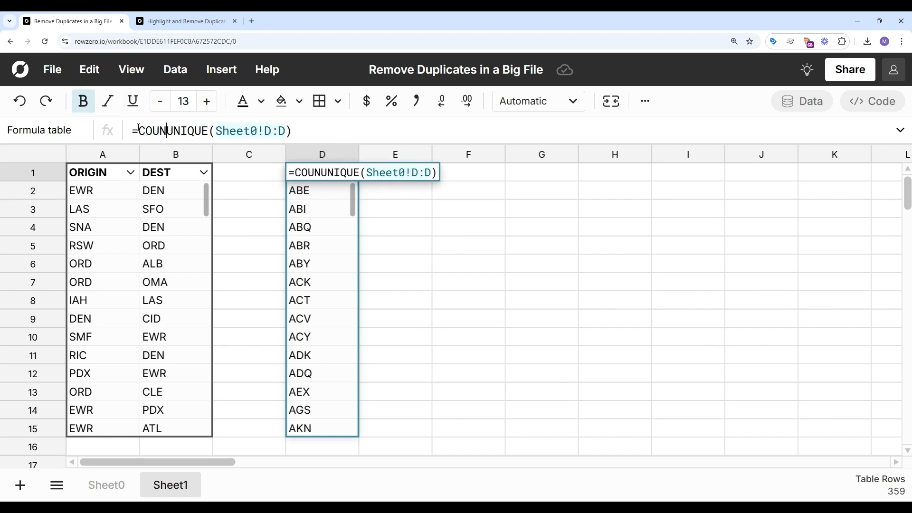
type("T")
key("Return")
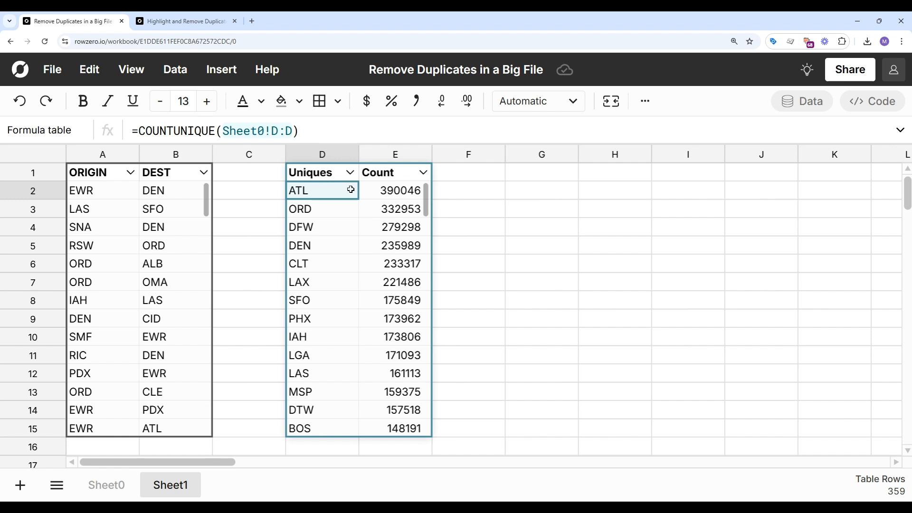
Move DEST from the pivot table's rows to its values, summarized by Count, and sort that column in descending order.
left_click(117, 193)
double_click(118, 194)
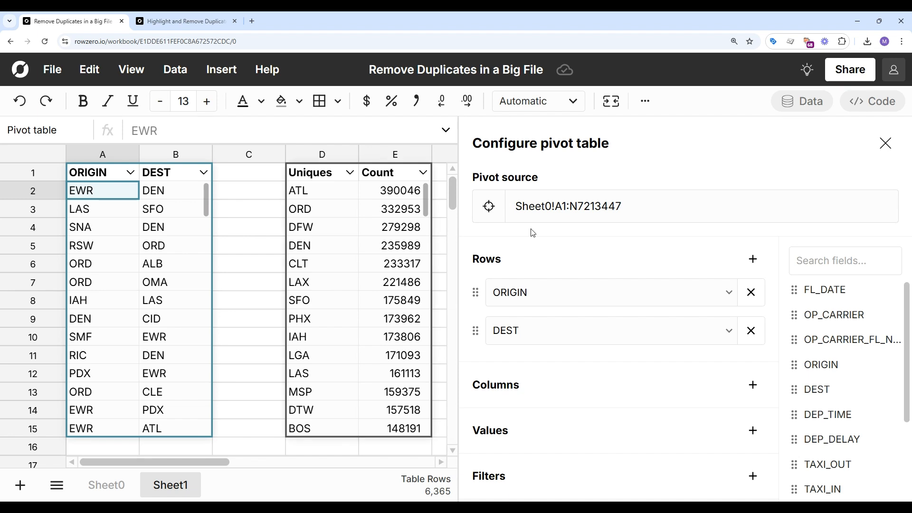
left_click_drag(480, 332, 482, 427)
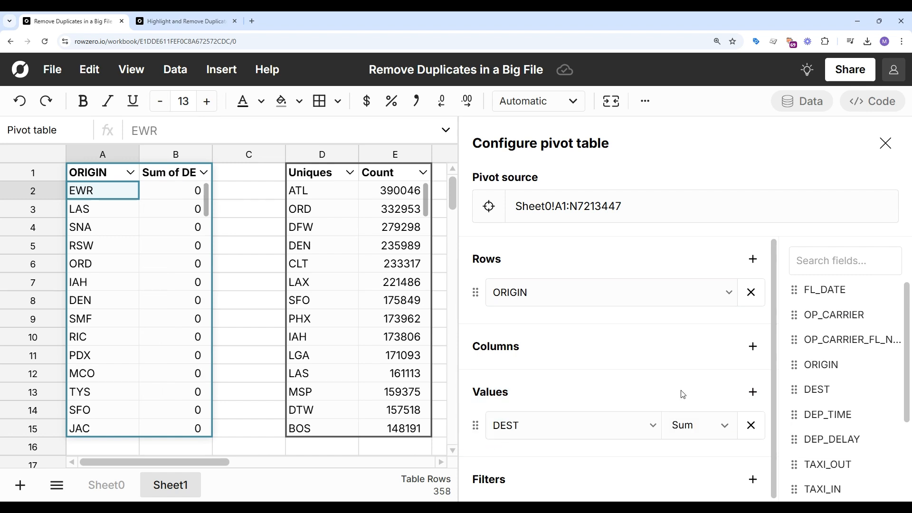
left_click(704, 422)
left_click(702, 149)
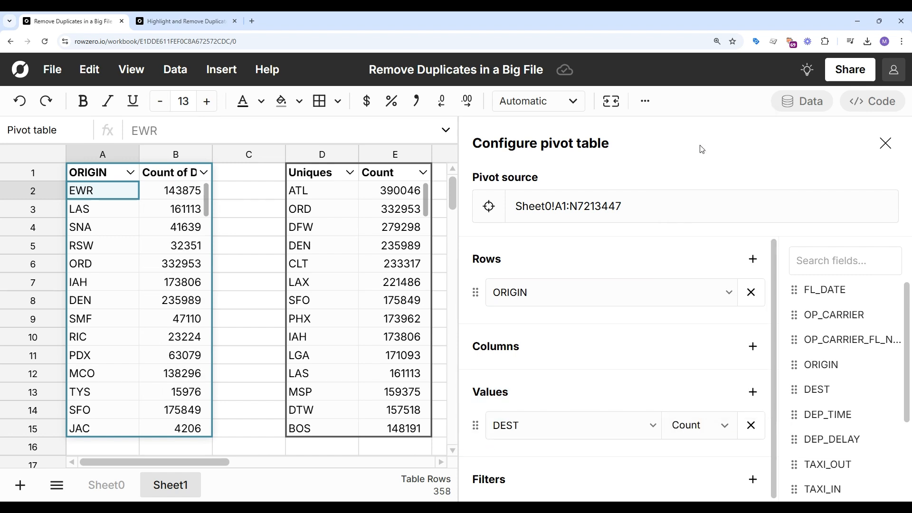
left_click(204, 172)
left_click(238, 262)
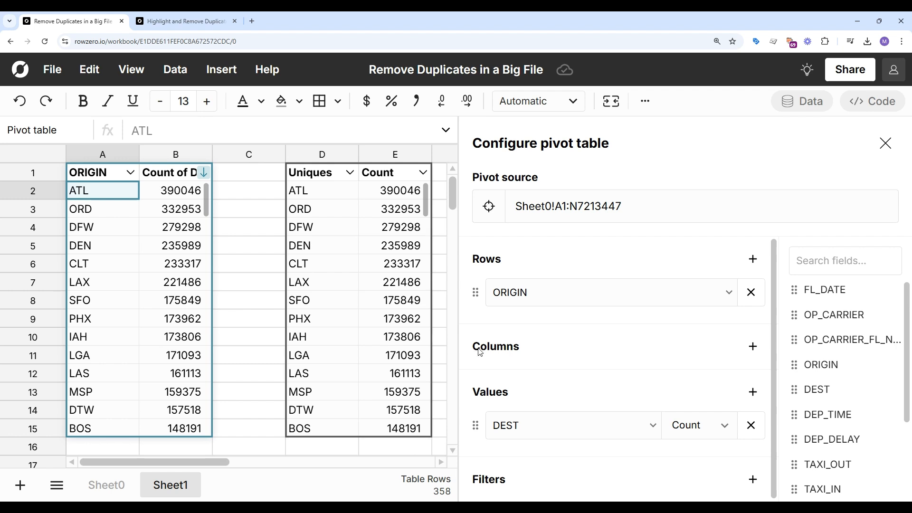
Summarize the pivot table's DEST values by Count unique and sort the resulting column in descending order.
left_click(719, 428)
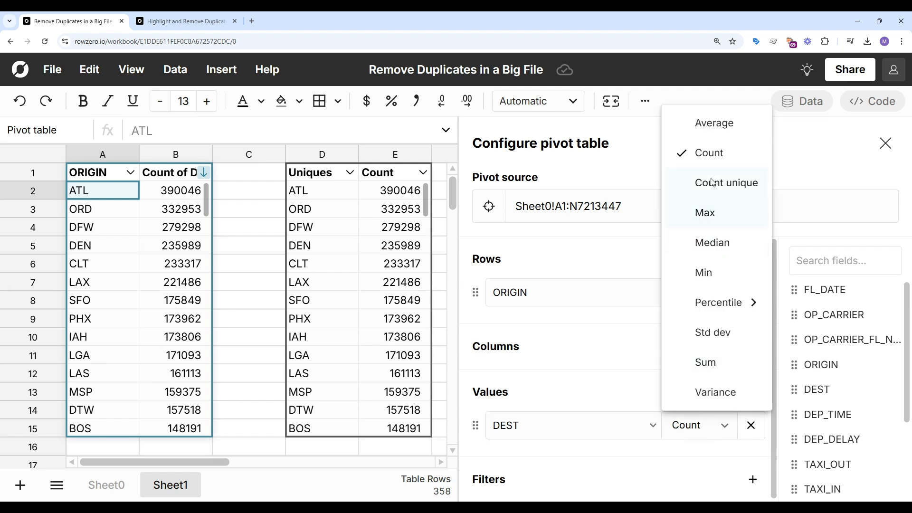
left_click(711, 194)
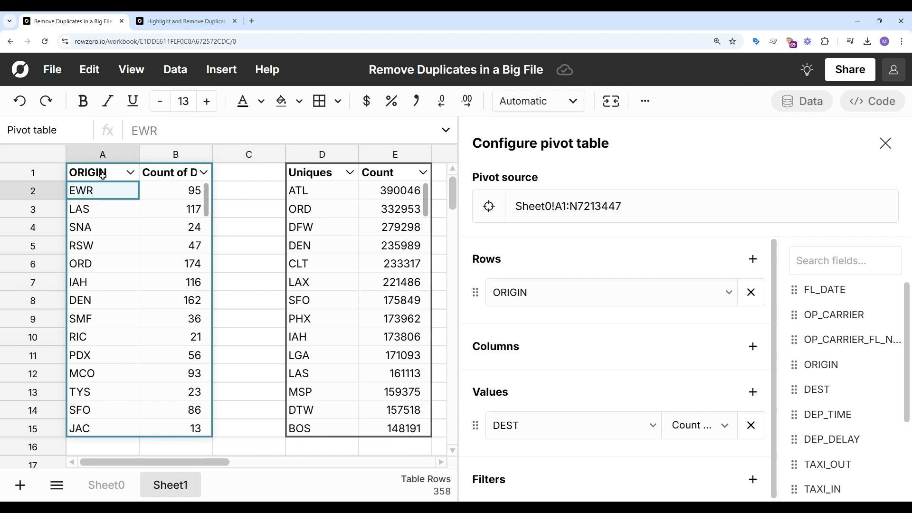
left_click(204, 173)
left_click(266, 261)
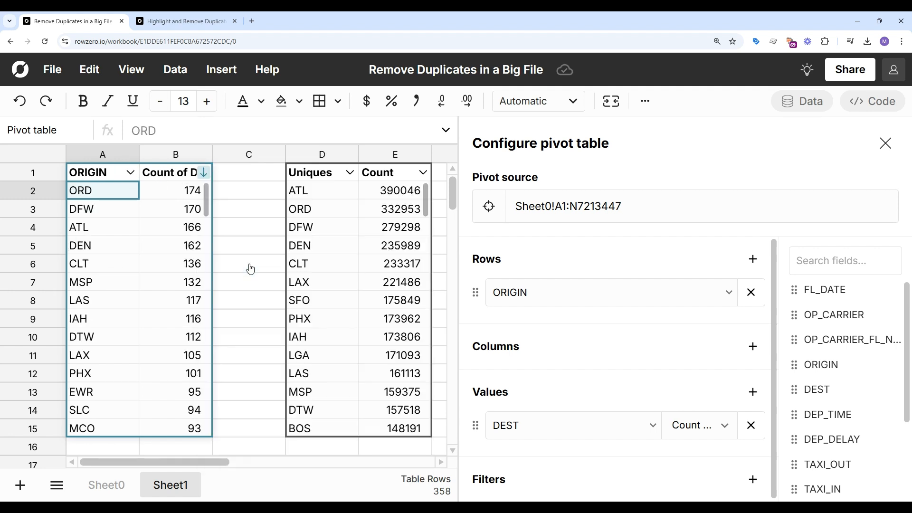